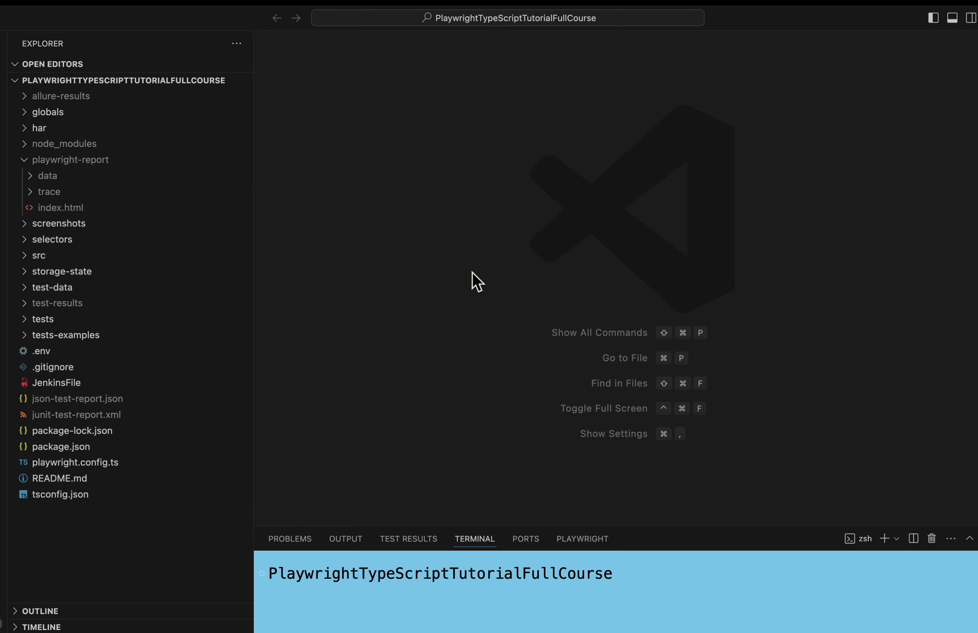
Switch to Jenkins in the browser and add an Archive the artifacts post-build action to the PlaywrightwithJenkinsDemo job's configuration
{"action": "key", "text": "ctrl+Right"}
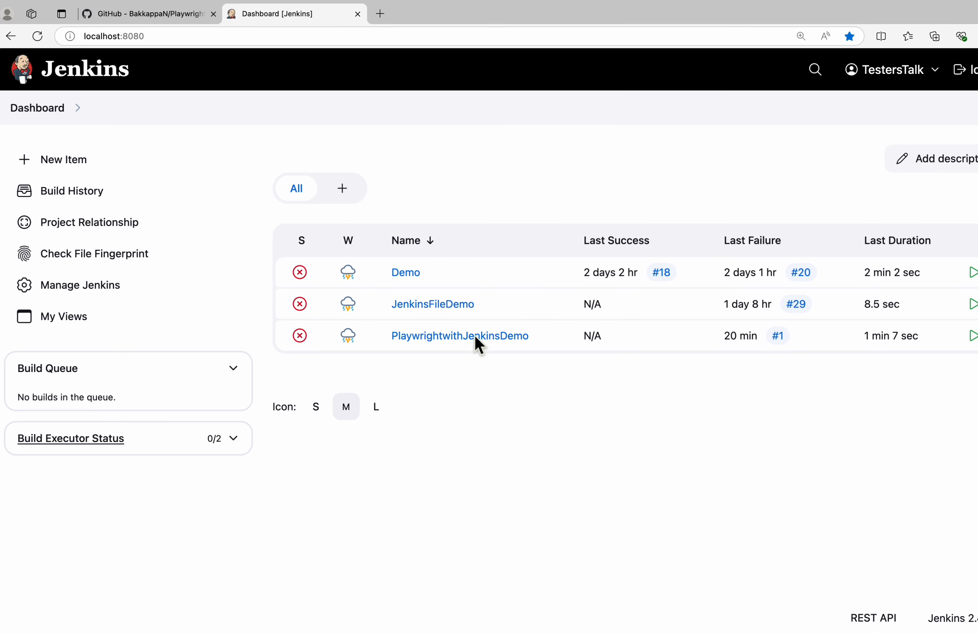
{"action": "left_click", "coordinate": [454, 336]}
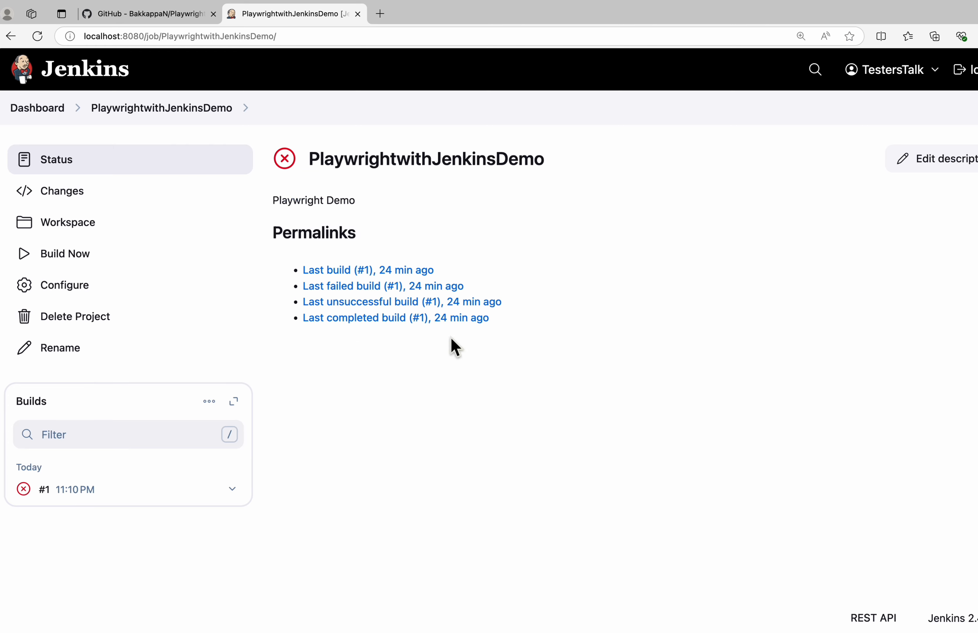
{"action": "left_click", "coordinate": [80, 287]}
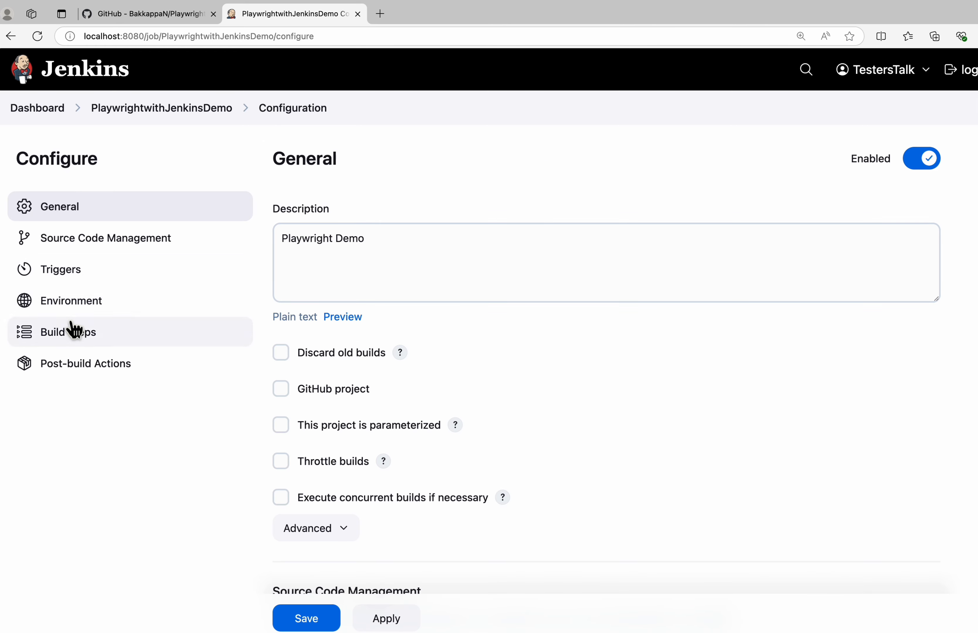
{"action": "left_click", "coordinate": [51, 370]}
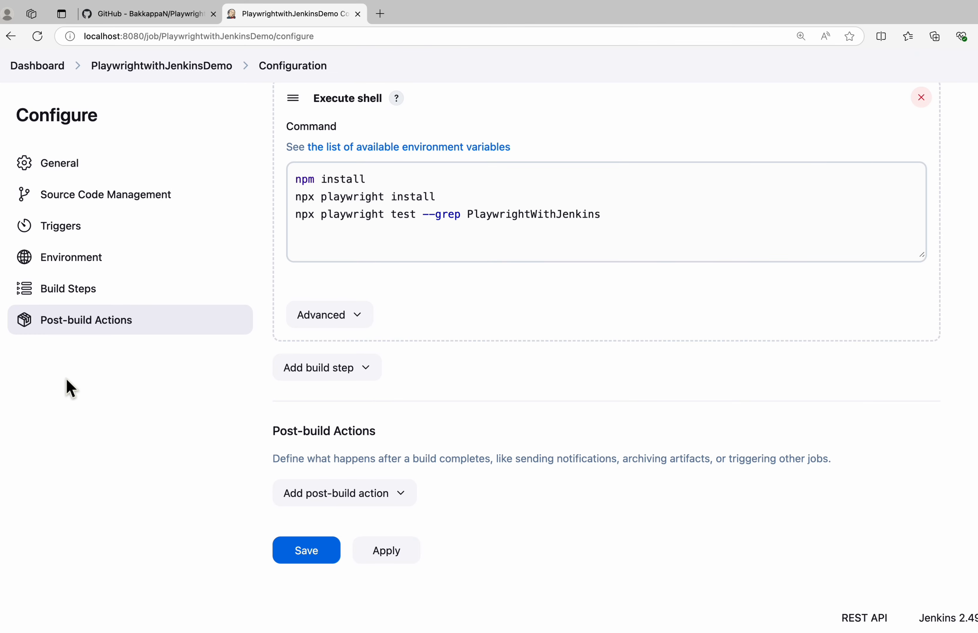
{"action": "left_click", "coordinate": [405, 497]}
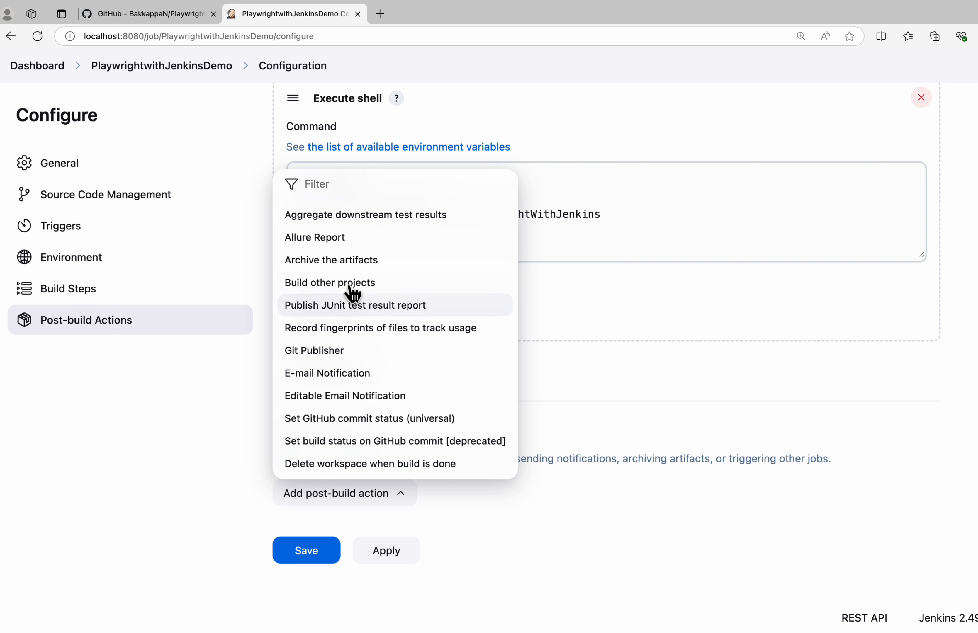
{"action": "left_click", "coordinate": [322, 263]}
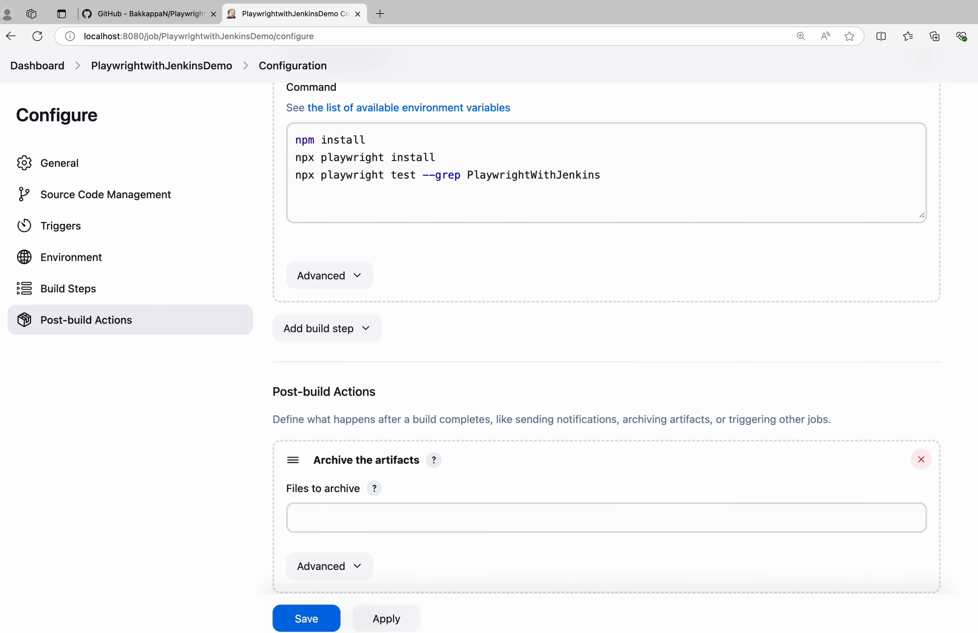
Set the files to archive to playwright-report/**, checking the report folder's name in the VS Code project
{"action": "left_click", "coordinate": [556, 518]}
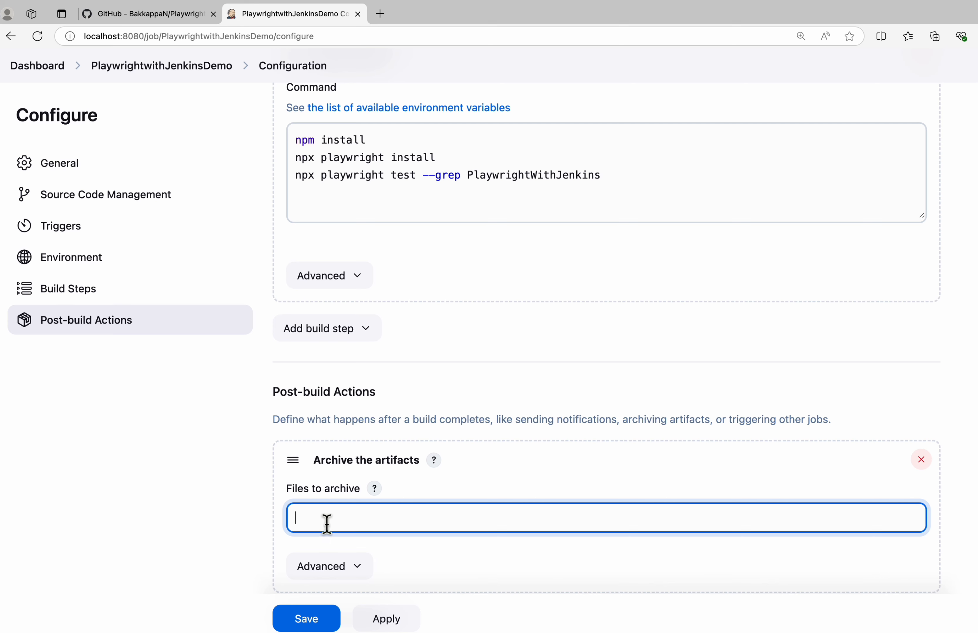
{"action": "key", "text": "ctrl+Left"}
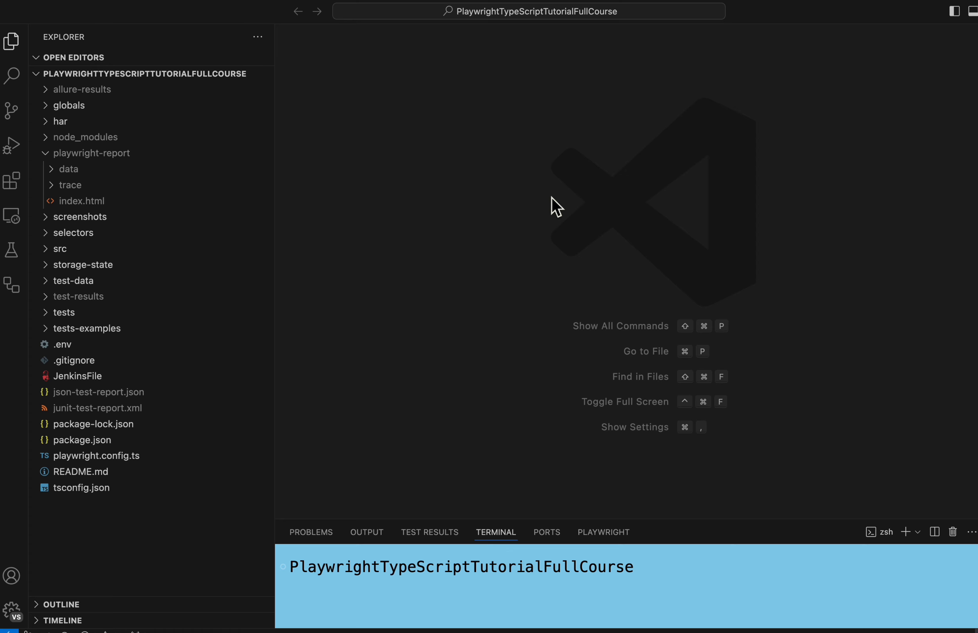
{"action": "key", "text": "ctrl+Right"}
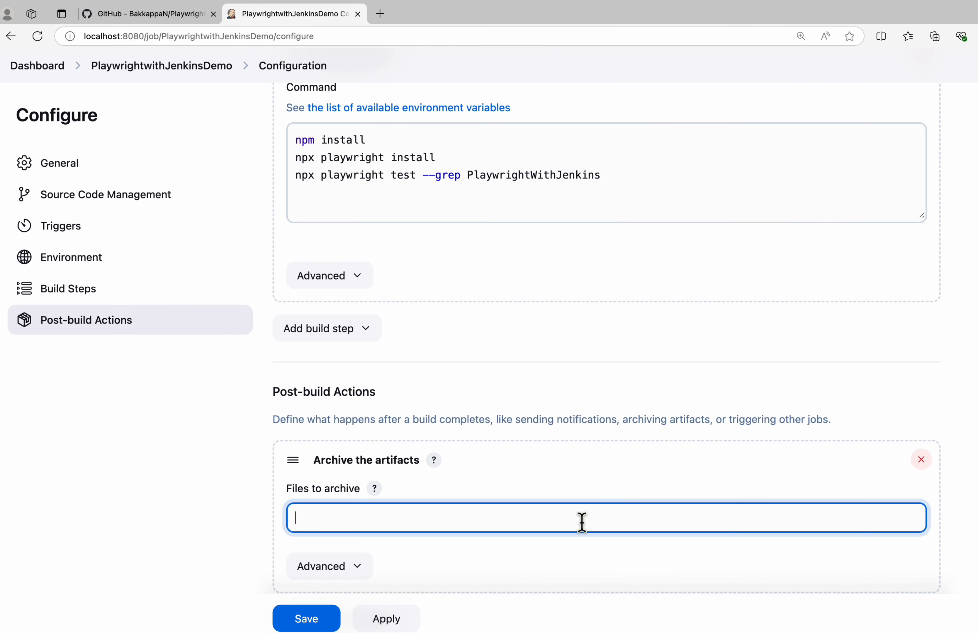
{"action": "type", "text": "playwright-r"}
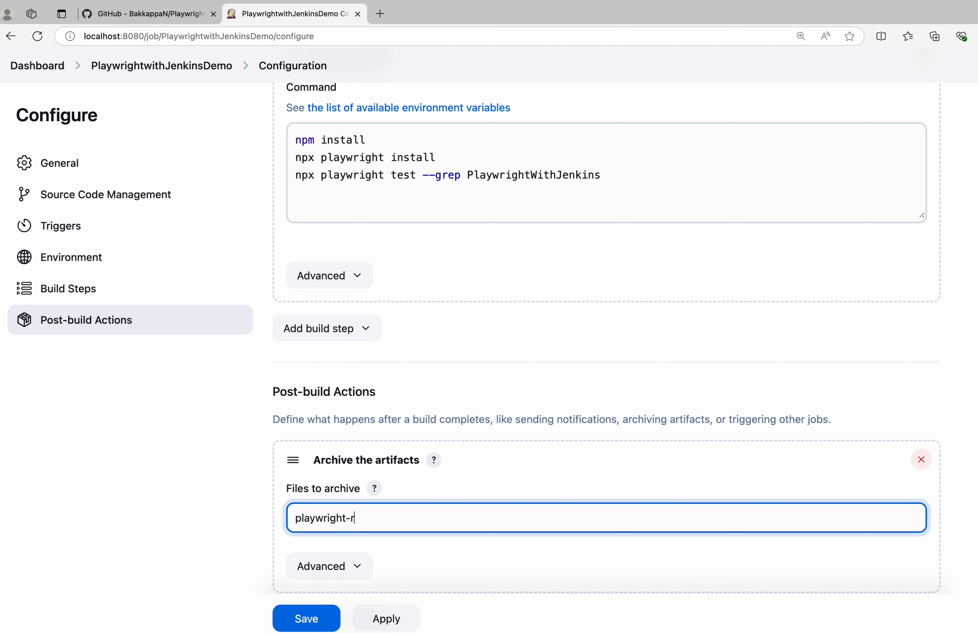
{"action": "type", "text": "eport/**"}
{"action": "scroll", "coordinate": [684, 469], "scroll_direction": "down", "scroll_amount": 1}
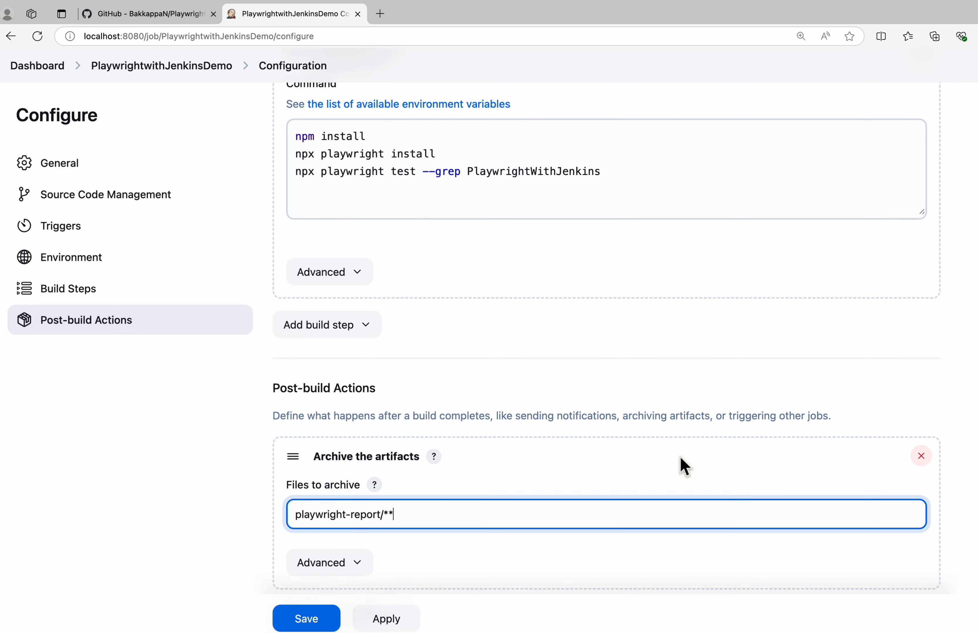
Apply and save the job configuration with the archive action, and start a new build of the job
{"action": "left_click_drag", "start_coordinate": [314, 447], "coordinate": [408, 452]}
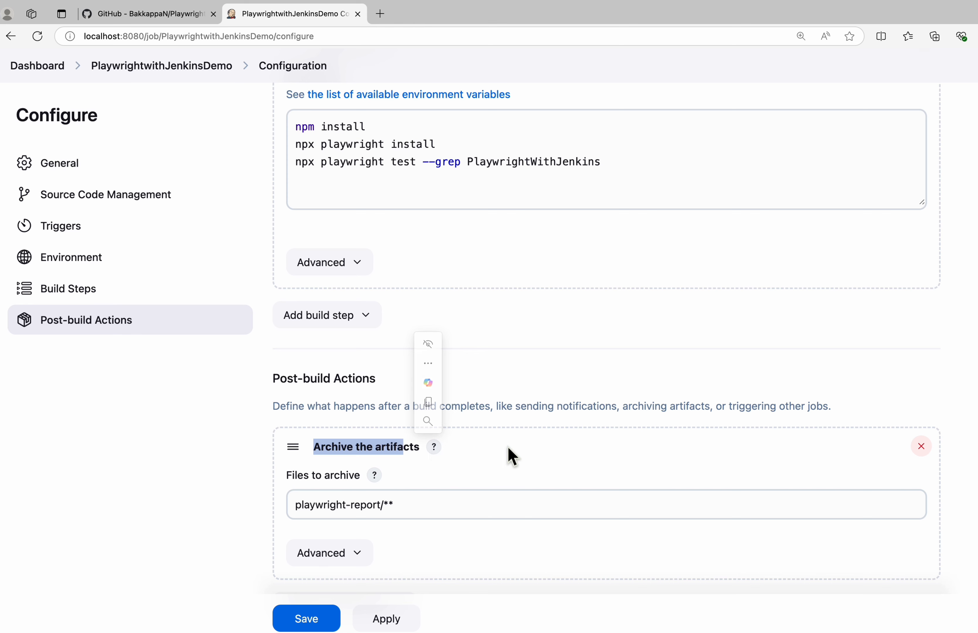
{"action": "left_click", "coordinate": [395, 621]}
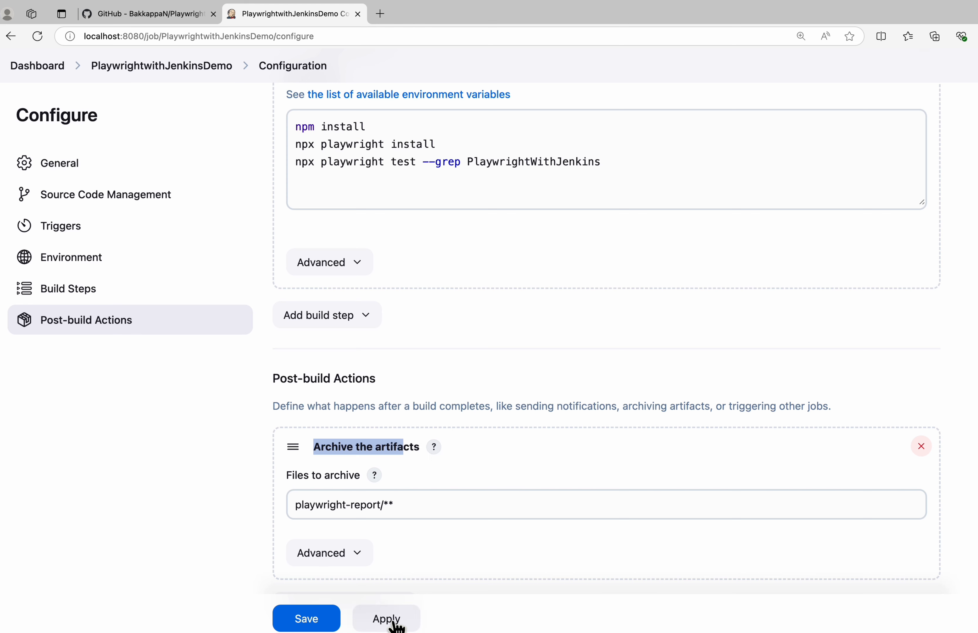
{"action": "left_click", "coordinate": [327, 624]}
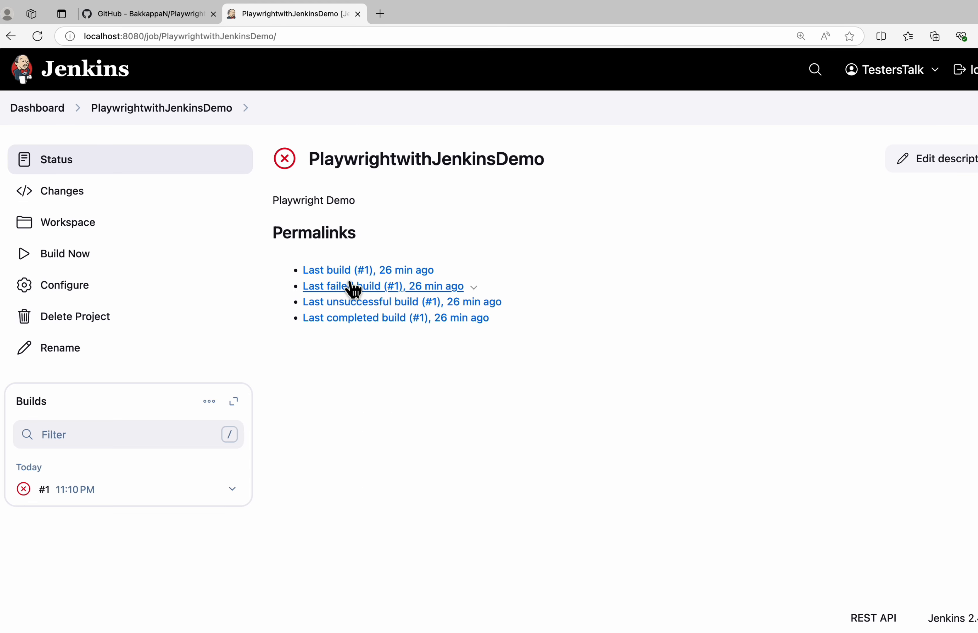
{"action": "left_click", "coordinate": [87, 253]}
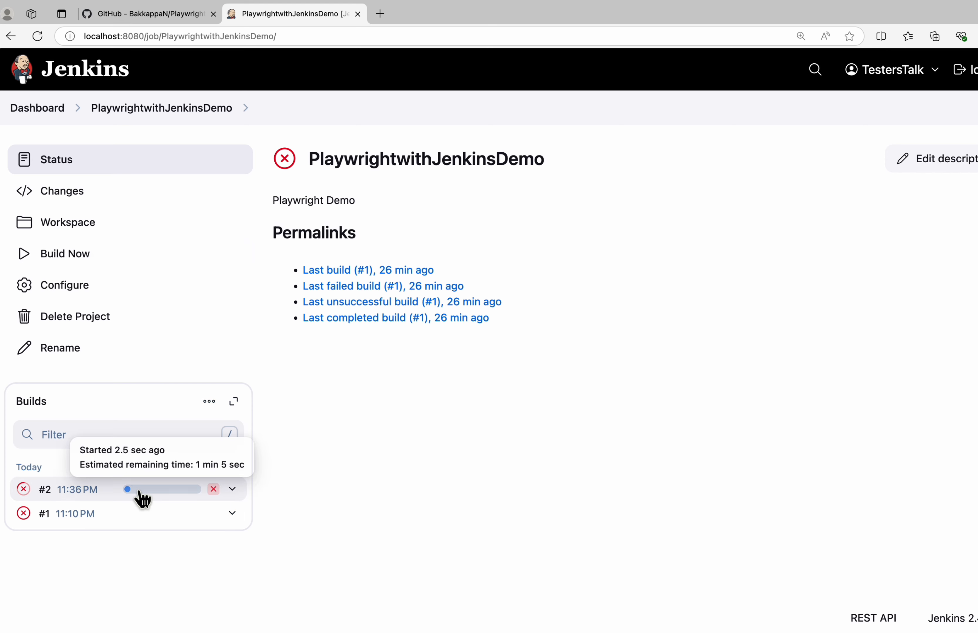
Open the new build's console output and examine the test workers, individual test results, final build status and artifact archiving
{"action": "left_click", "coordinate": [132, 489]}
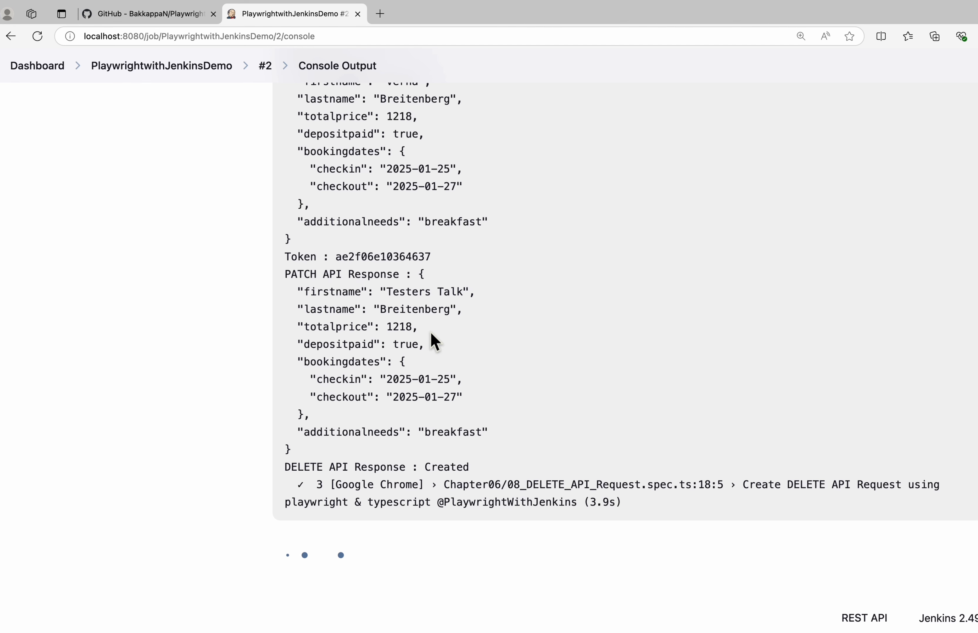
{"action": "scroll", "coordinate": [455, 311], "scroll_direction": "up", "scroll_amount": 15}
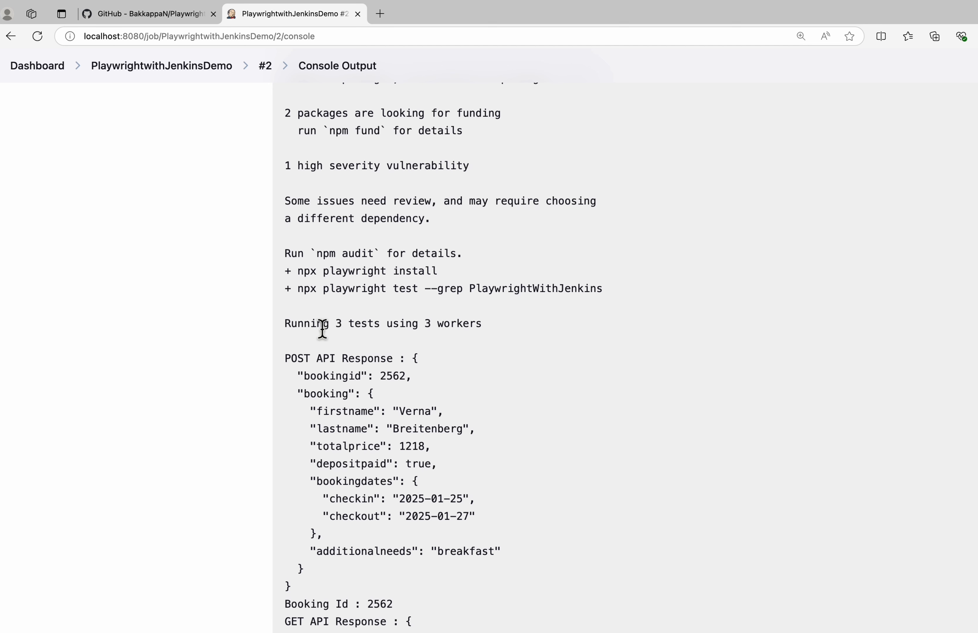
{"action": "left_click_drag", "start_coordinate": [287, 331], "coordinate": [384, 331]}
{"action": "left_click_drag", "start_coordinate": [352, 326], "coordinate": [504, 329]}
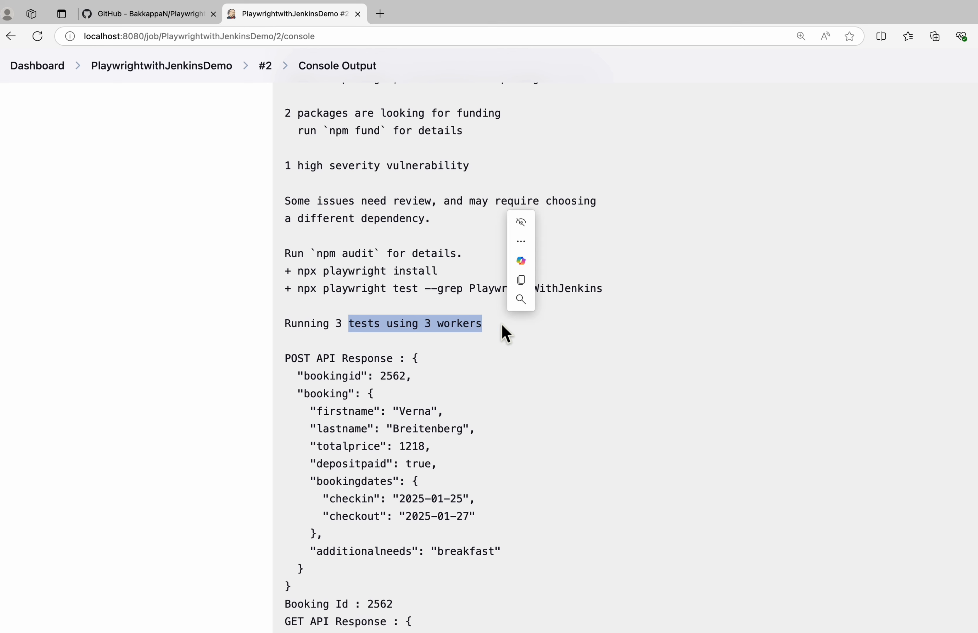
{"action": "left_click", "coordinate": [430, 326]}
{"action": "left_click_drag", "start_coordinate": [430, 327], "coordinate": [484, 327]}
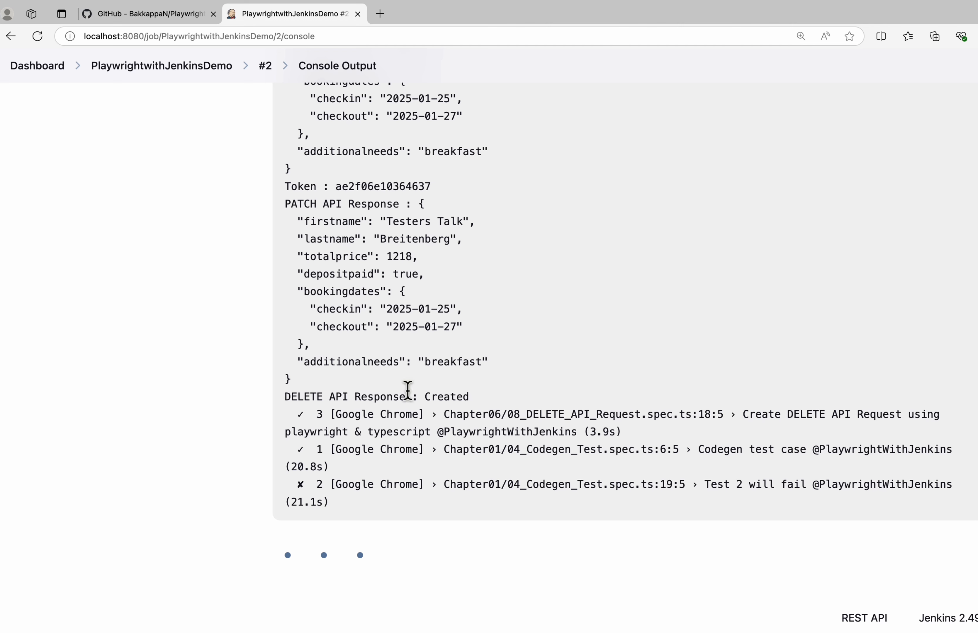
{"action": "left_click_drag", "start_coordinate": [316, 490], "coordinate": [385, 485]}
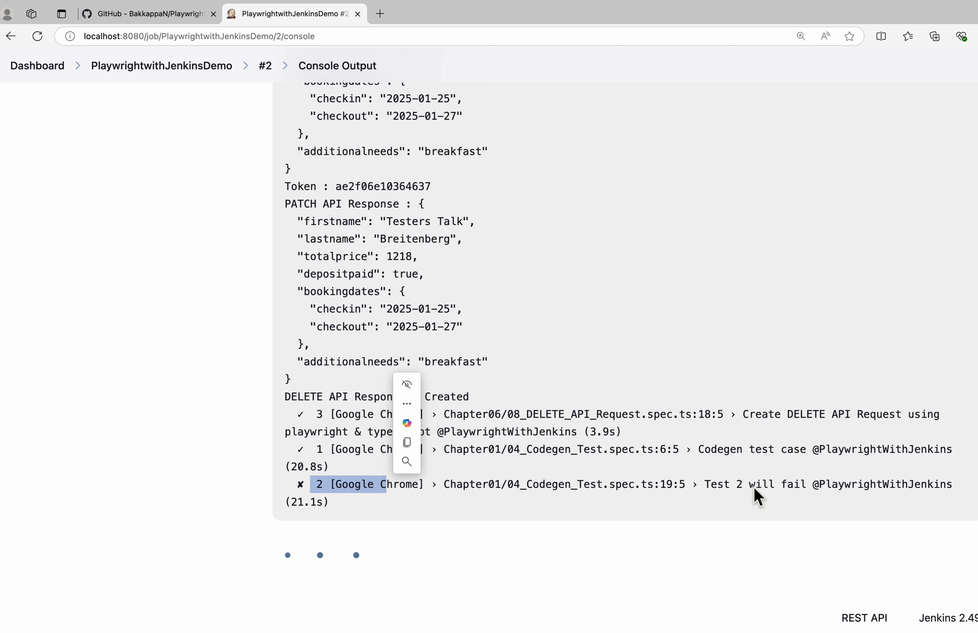
{"action": "mouse_move", "coordinate": [706, 487]}
{"action": "left_mouse_down"}
{"action": "mouse_move", "coordinate": [803, 488]}
{"action": "mouse_move", "coordinate": [719, 485]}
{"action": "left_mouse_up"}
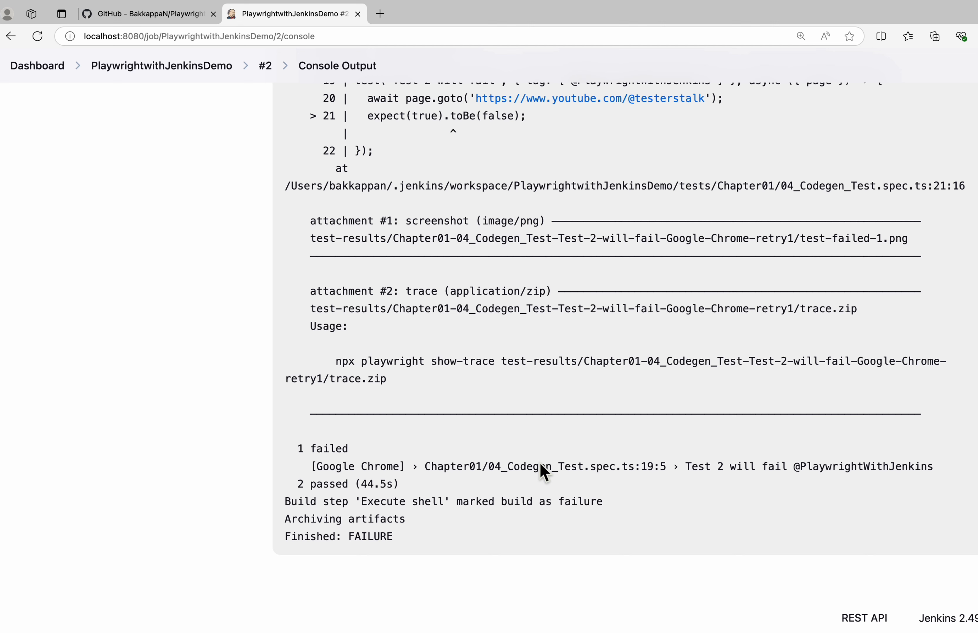
{"action": "double_click", "coordinate": [375, 535]}
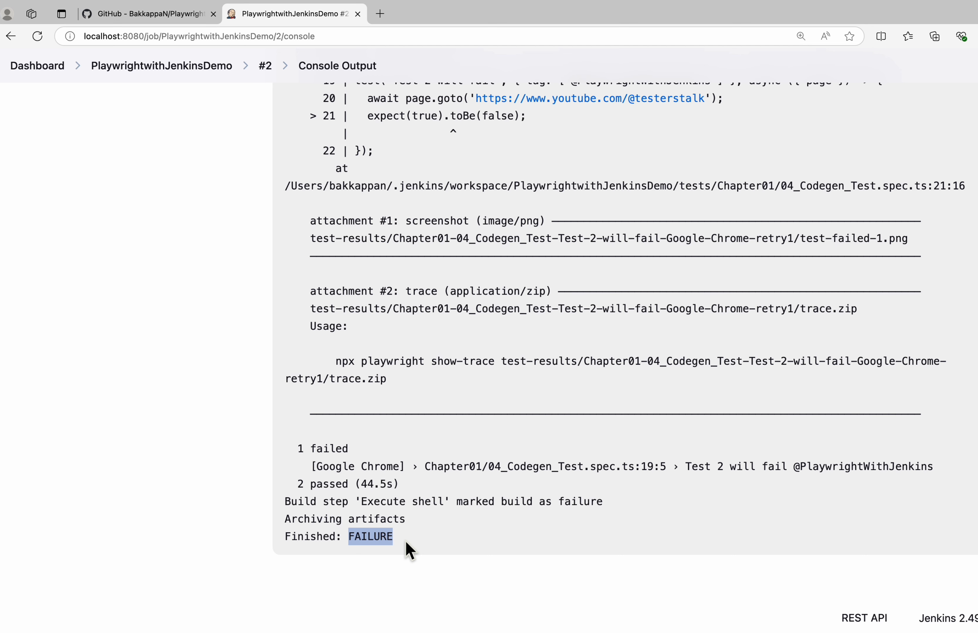
{"action": "left_click_drag", "start_coordinate": [410, 545], "coordinate": [276, 543]}
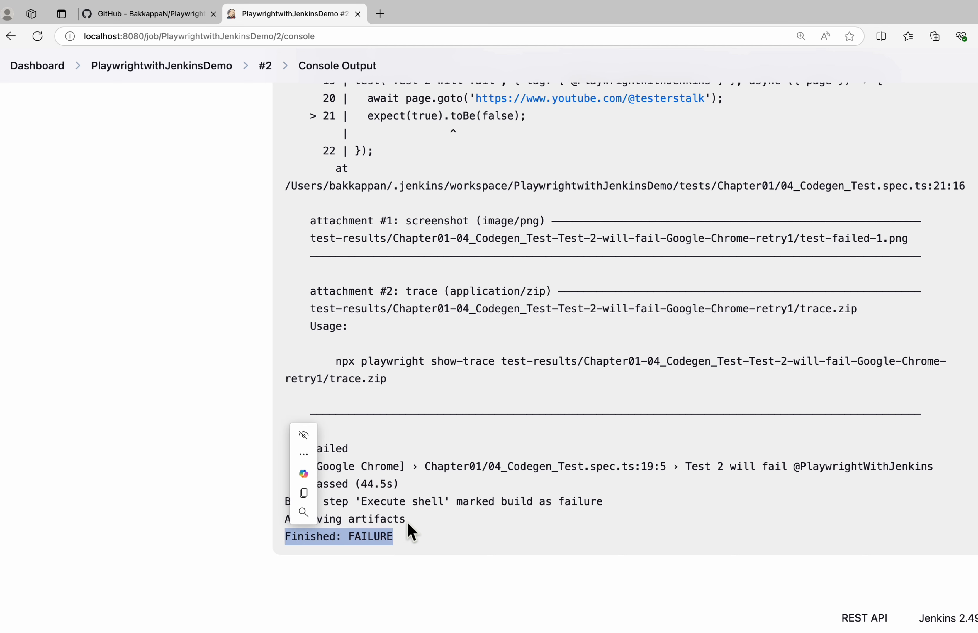
{"action": "left_click", "coordinate": [300, 527]}
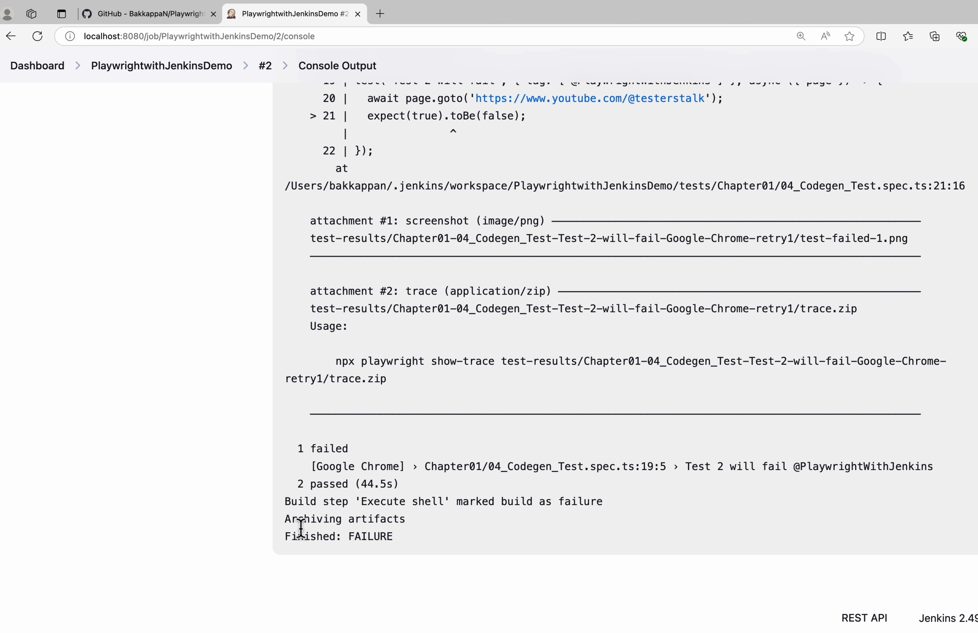
{"action": "left_click_drag", "start_coordinate": [285, 523], "coordinate": [407, 519]}
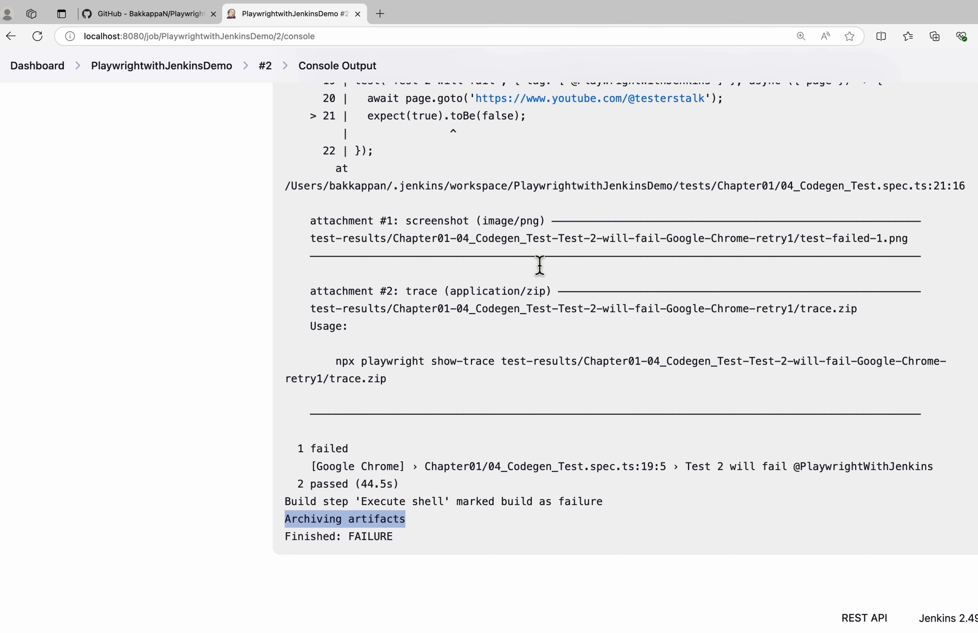
Open the Build Artifacts of build #2 and download all files as a zip
{"action": "scroll", "coordinate": [540, 265], "scroll_direction": "up", "scroll_amount": 20}
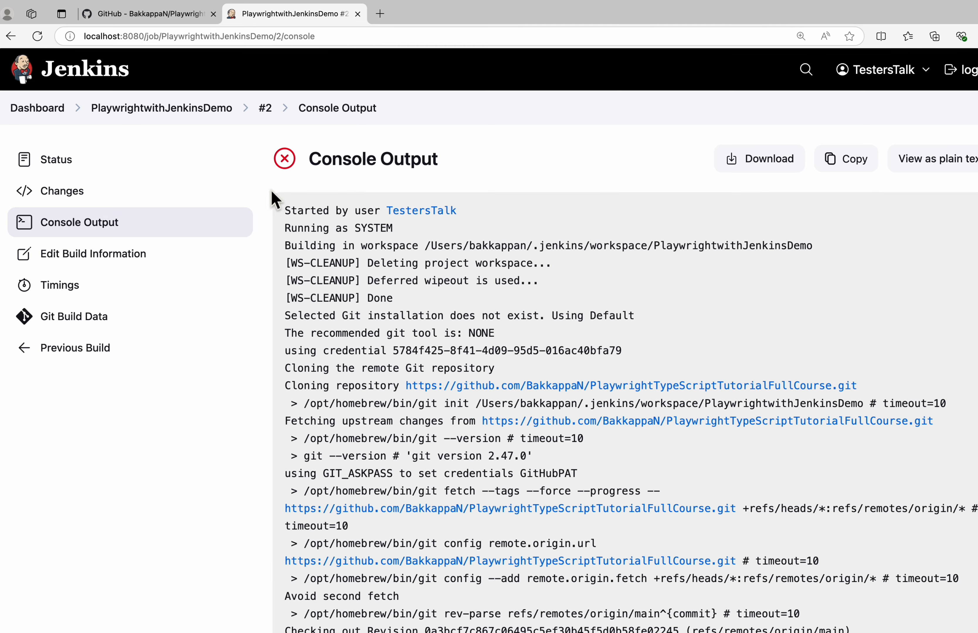
{"action": "left_click", "coordinate": [264, 109]}
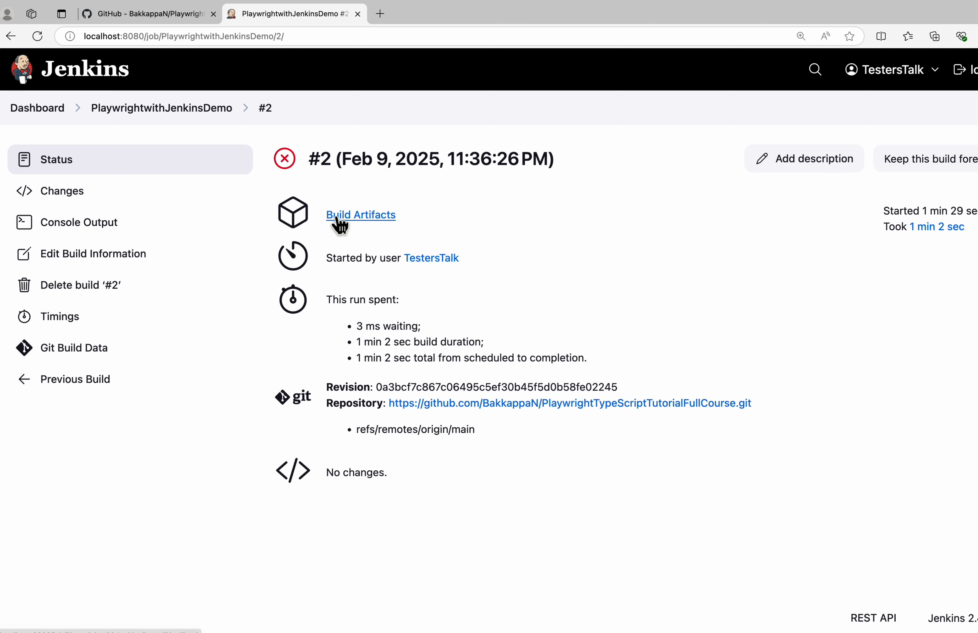
{"action": "left_click", "coordinate": [362, 217]}
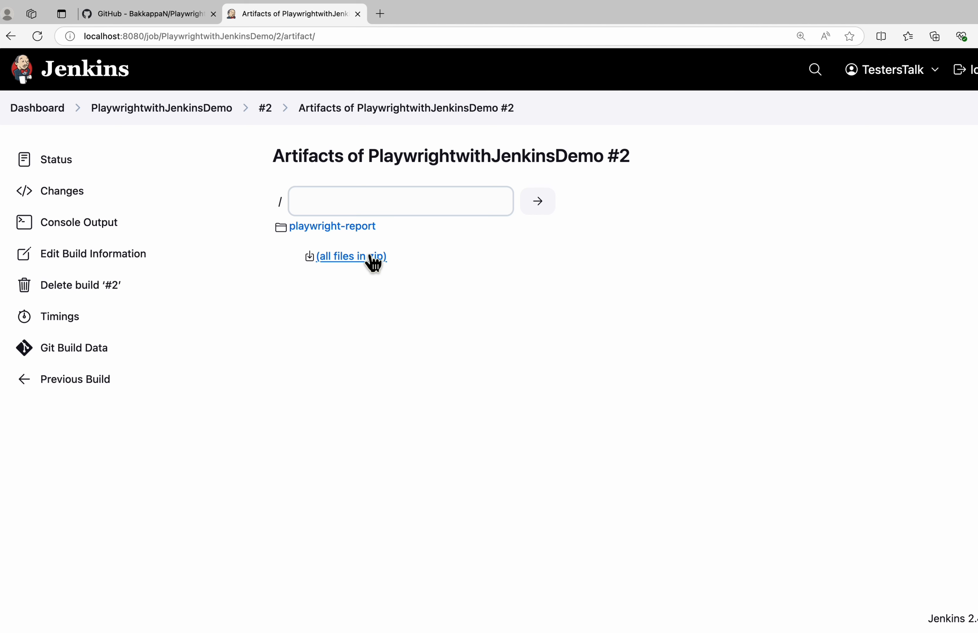
{"action": "left_click", "coordinate": [336, 258]}
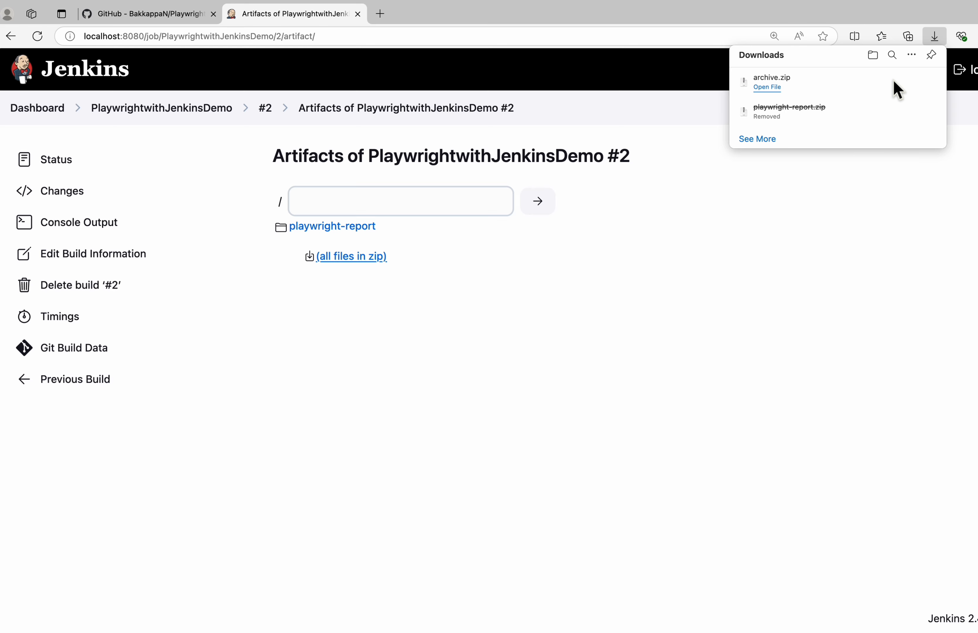
Show the downloaded archive.zip in Finder, extract it, and open the playwright-report folder inside the archive folder
{"action": "mouse_move", "coordinate": [843, 83]}
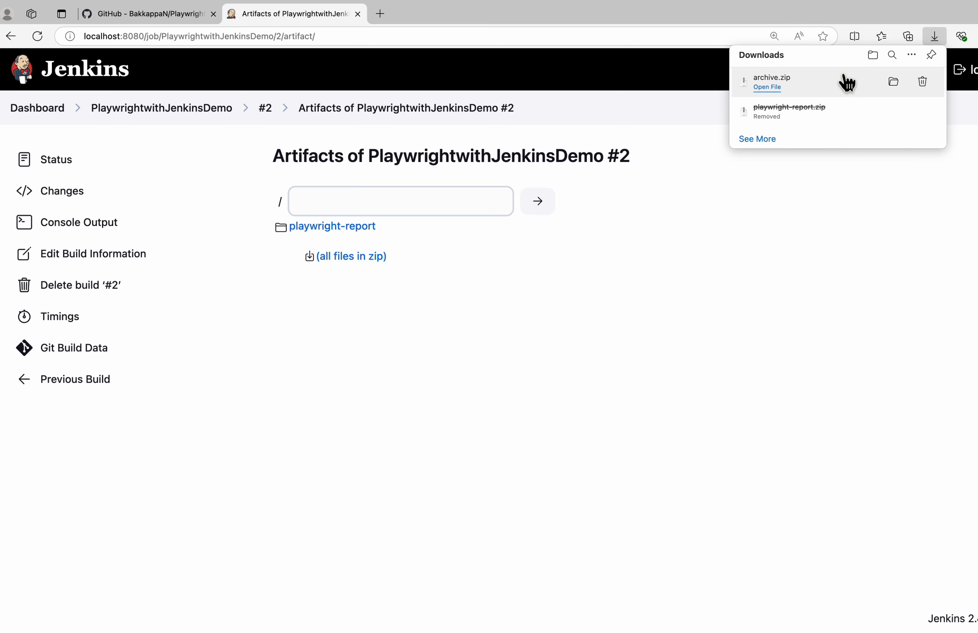
{"action": "left_click", "coordinate": [895, 83]}
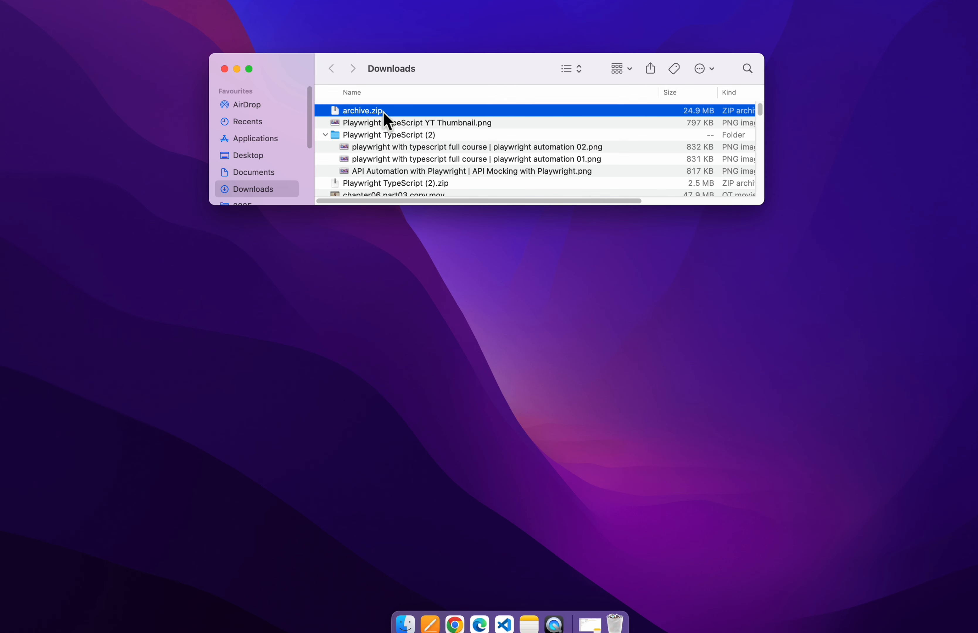
{"action": "double_click", "coordinate": [384, 114]}
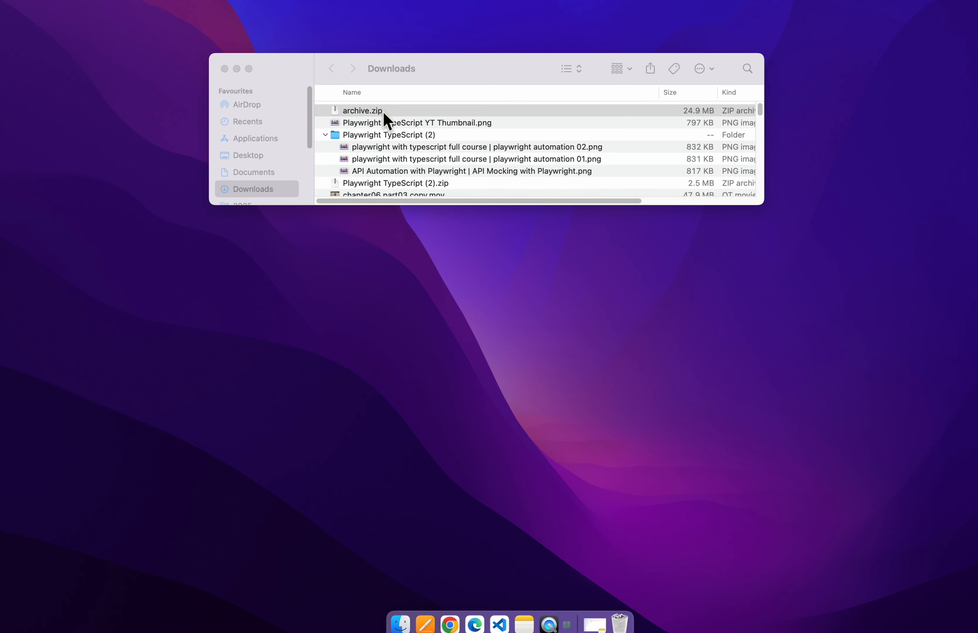
{"action": "double_click", "coordinate": [383, 114]}
{"action": "double_click", "coordinate": [383, 113]}
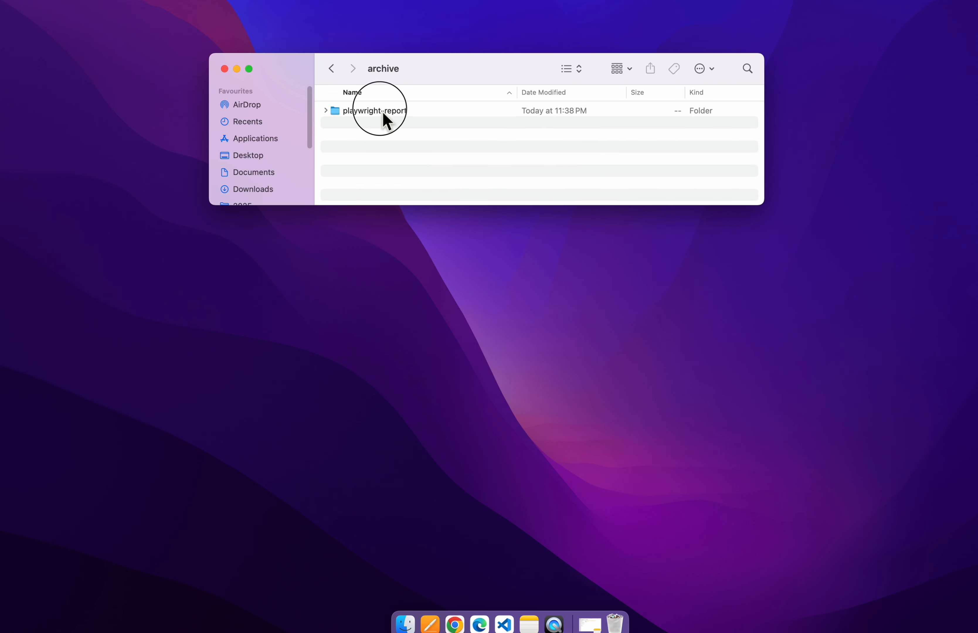
Open the extracted index.html report in the browser and view the details of Codegen test case
{"action": "double_click", "coordinate": [371, 126]}
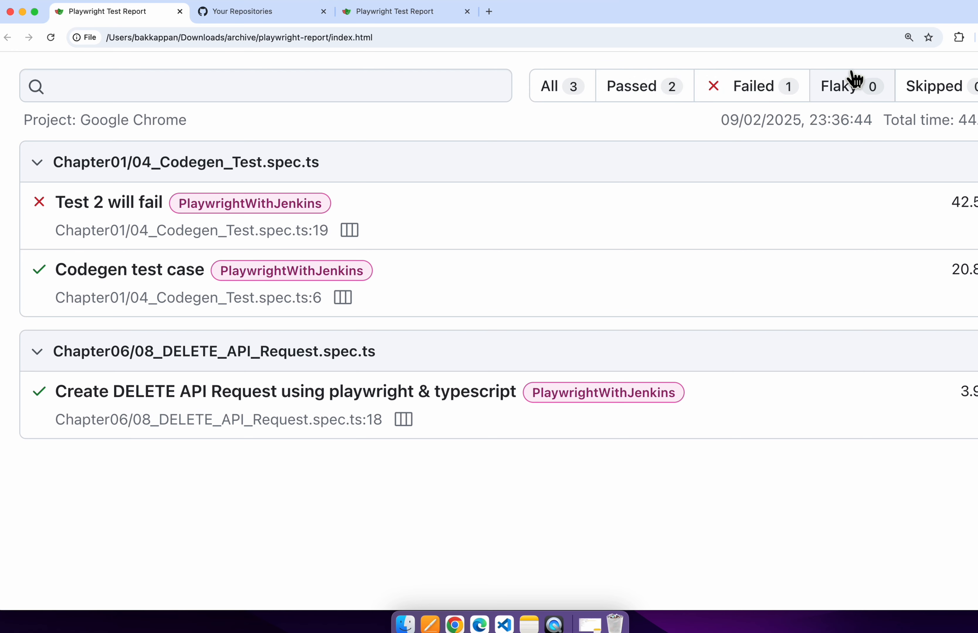
{"action": "left_click", "coordinate": [124, 275]}
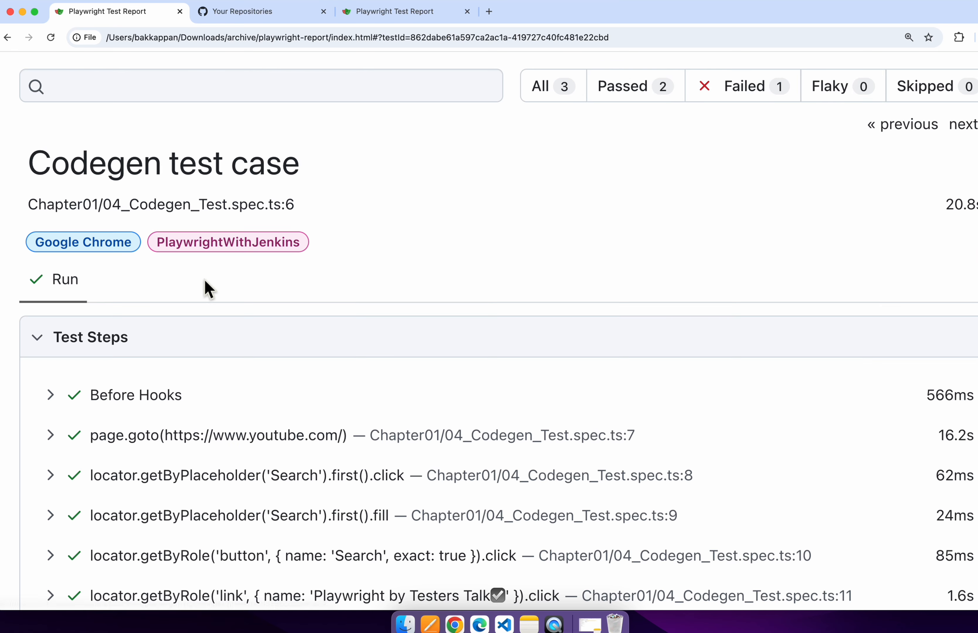
Examine the test steps, the attached screenshot and the trace section in the report of Codegen test case
{"action": "scroll", "coordinate": [517, 279], "scroll_direction": "down", "scroll_amount": 15}
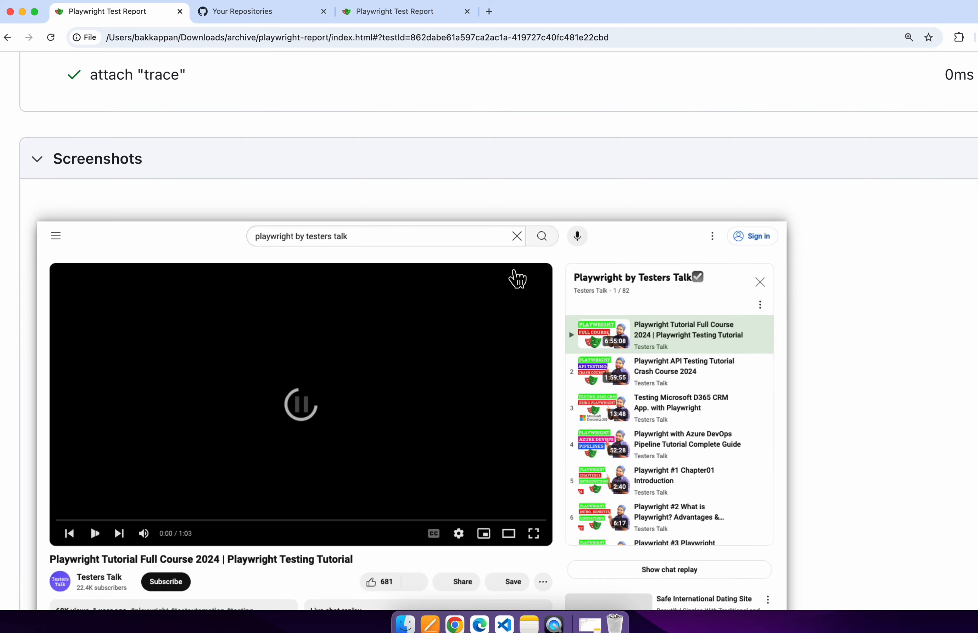
{"action": "scroll", "coordinate": [518, 279], "scroll_direction": "up", "scroll_amount": 15}
{"action": "scroll", "coordinate": [347, 399], "scroll_direction": "down", "scroll_amount": 14}
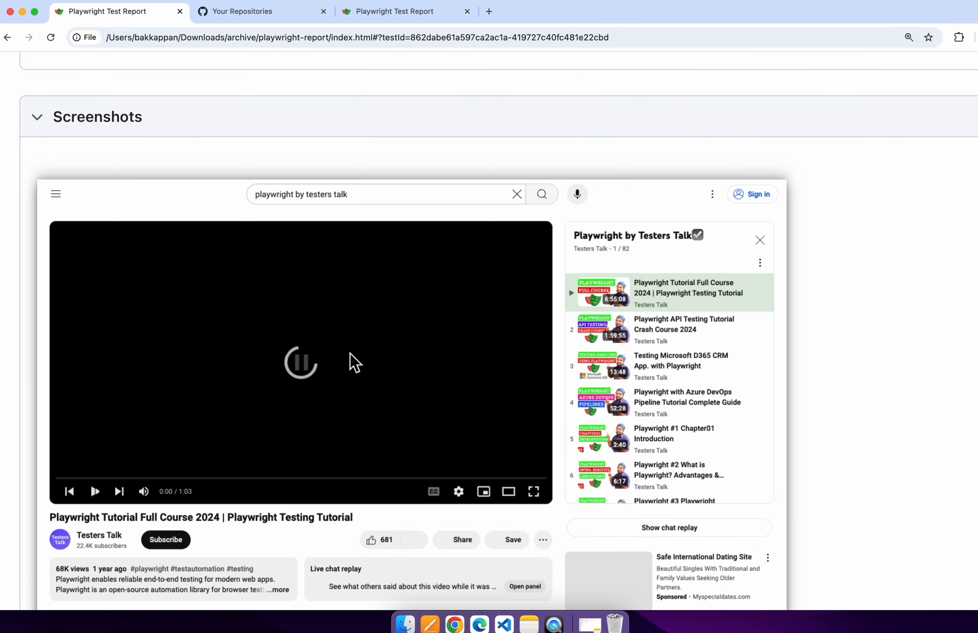
{"action": "scroll", "coordinate": [354, 362], "scroll_direction": "down", "scroll_amount": 8}
{"action": "scroll", "coordinate": [349, 357], "scroll_direction": "up", "scroll_amount": 8}
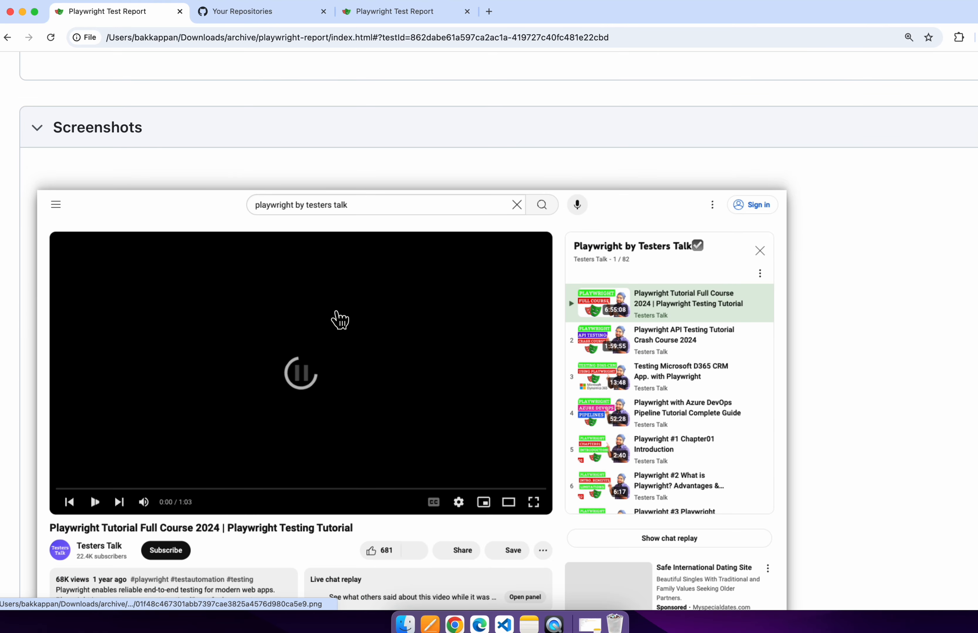
{"action": "scroll", "coordinate": [340, 319], "scroll_direction": "down", "scroll_amount": 10}
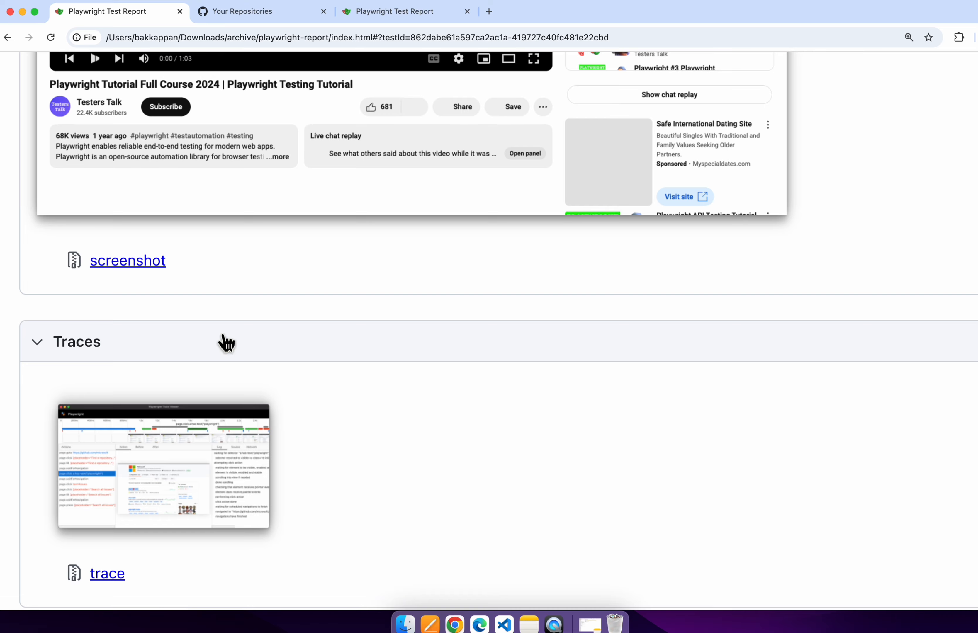
{"action": "scroll", "coordinate": [322, 322], "scroll_direction": "up", "scroll_amount": 10}
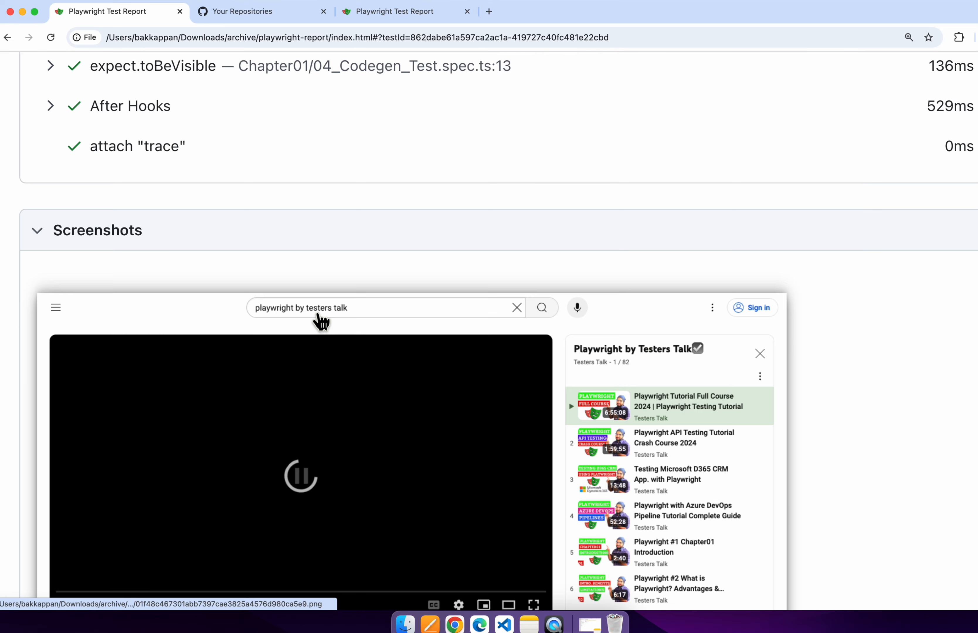
{"action": "scroll", "coordinate": [320, 322], "scroll_direction": "up", "scroll_amount": 10}
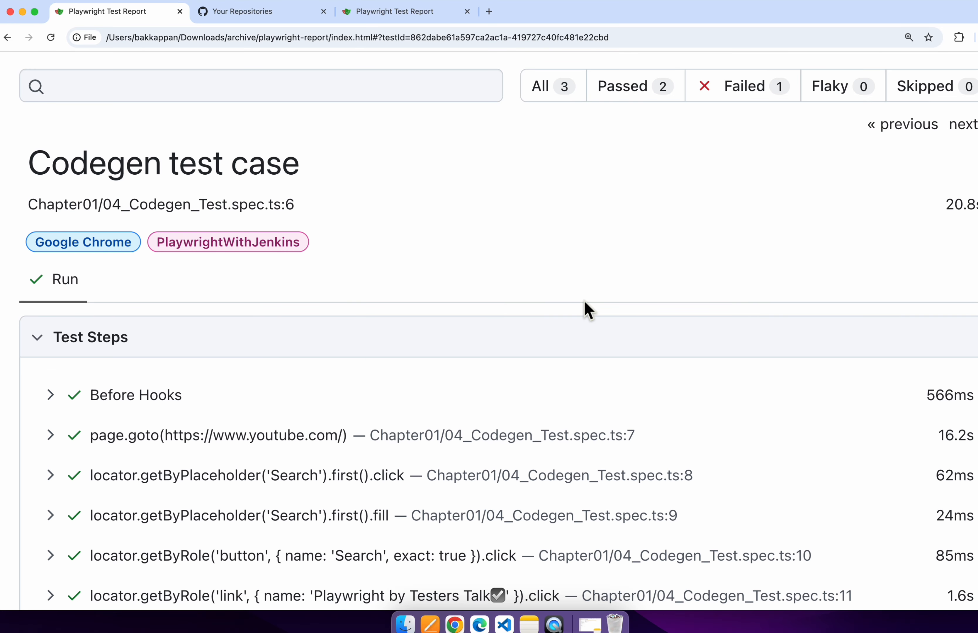